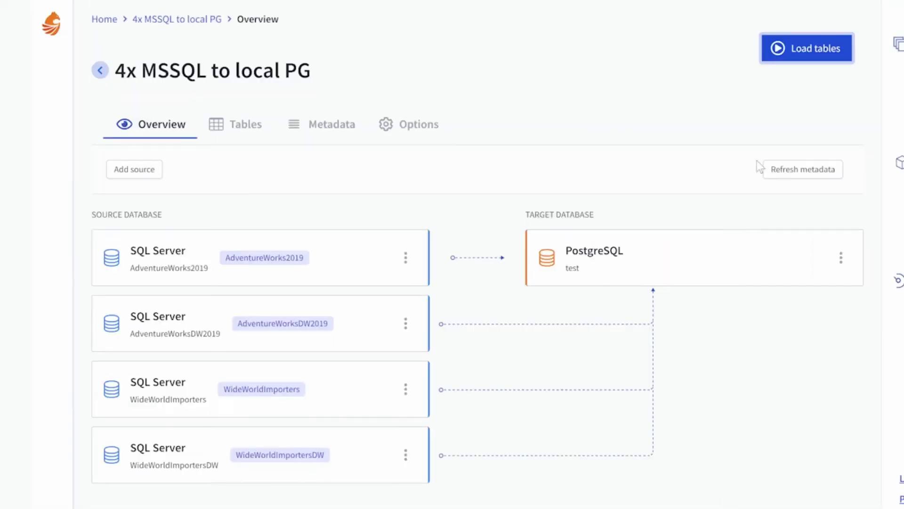
# - Start the streaming load of all four SQL Server databases into PostgreSQL and watch progress
pyautogui.click(815, 63)
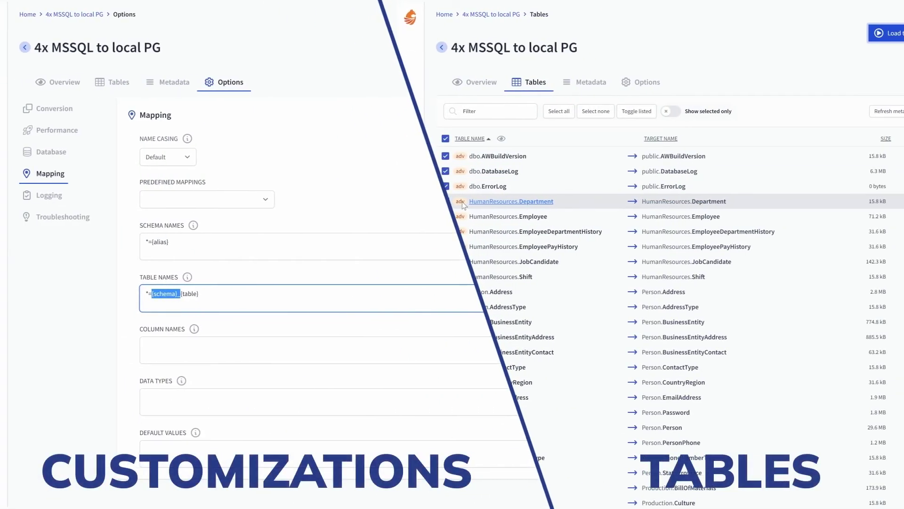
# - Delete the {schema}. prefix from the Table Names mapping rule
pyautogui.press('BackSpace')
pyautogui.click(290, 245)
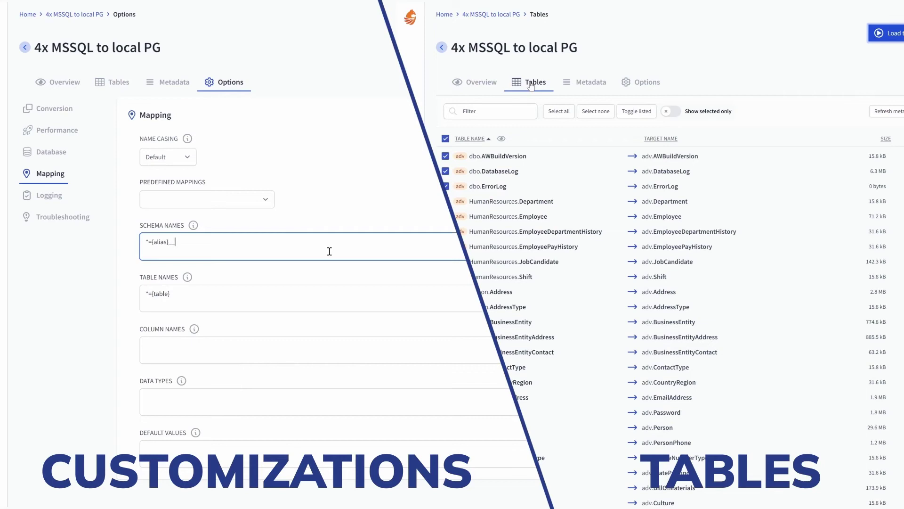